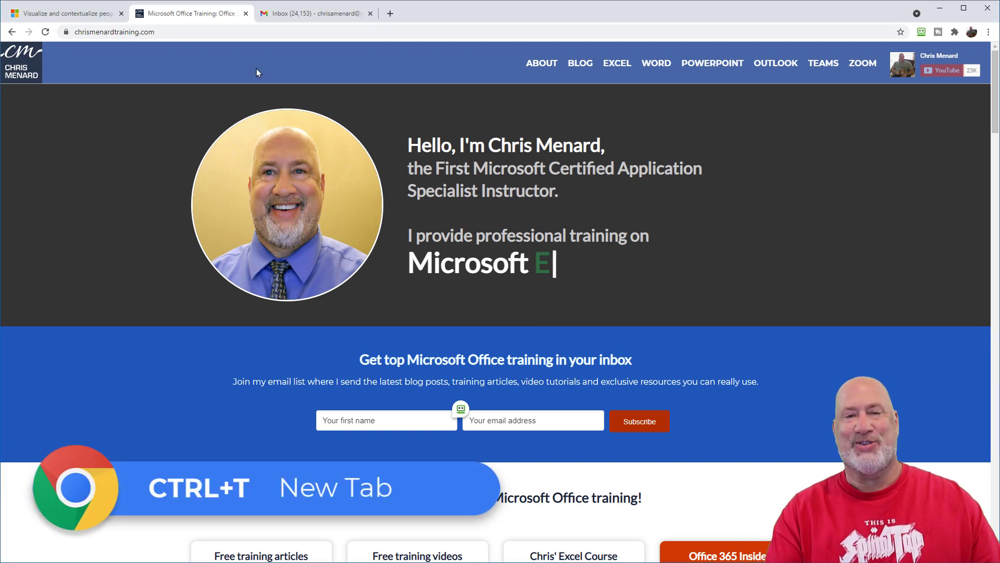
# Open and close a blank tab (Ctrl+T, Ctrl+F4) and a new window (Ctrl+N, Alt+F4)
pyautogui.hotkey('ctrl', 't')
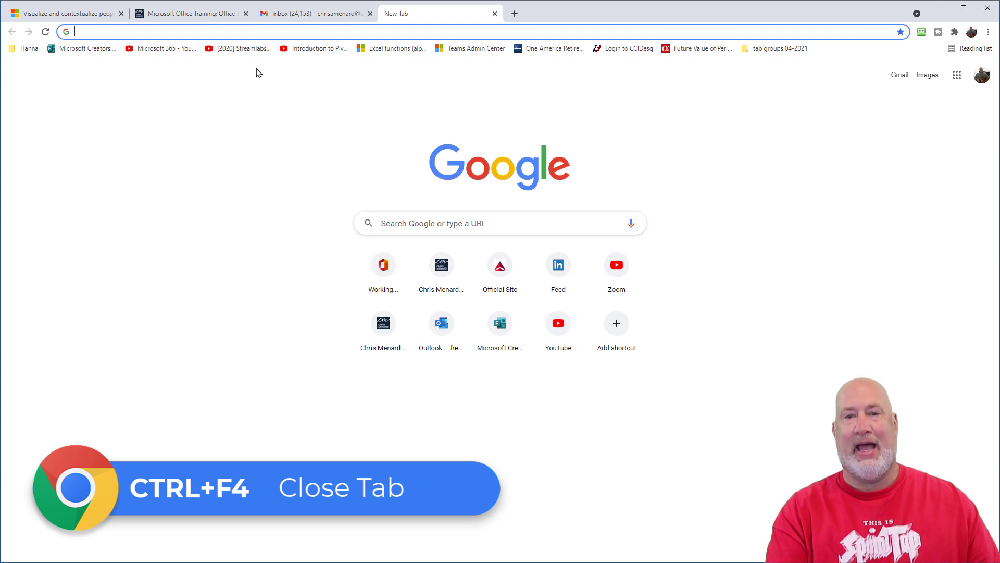
pyautogui.hotkey('ctrl', 'F4')
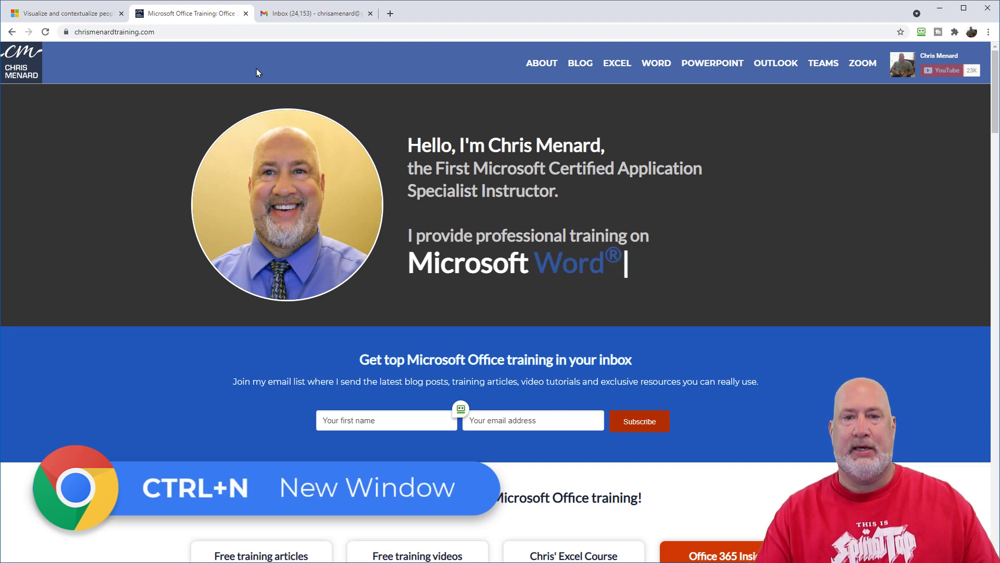
pyautogui.hotkey('ctrl', 'n')
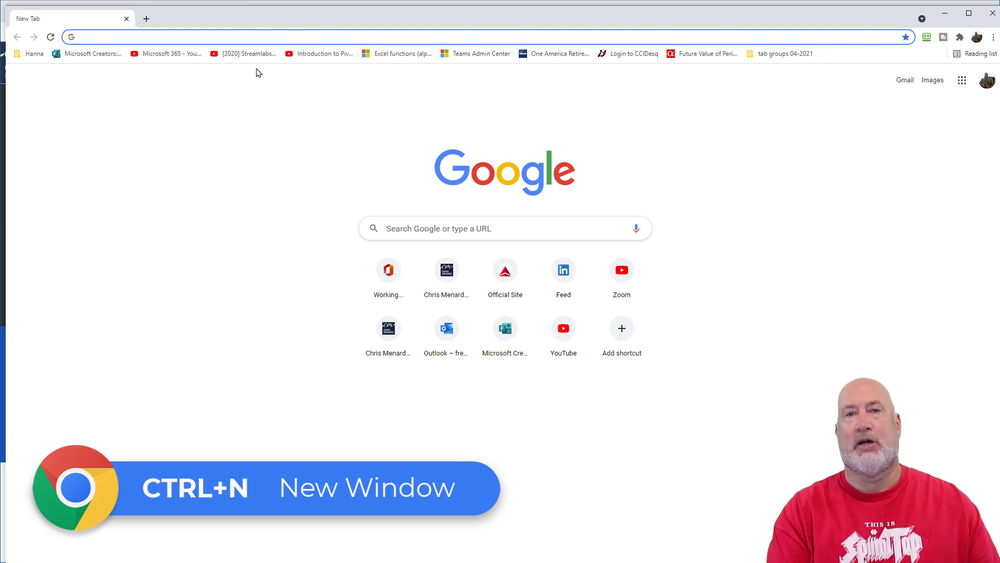
pyautogui.hotkey('alt', 'F4')
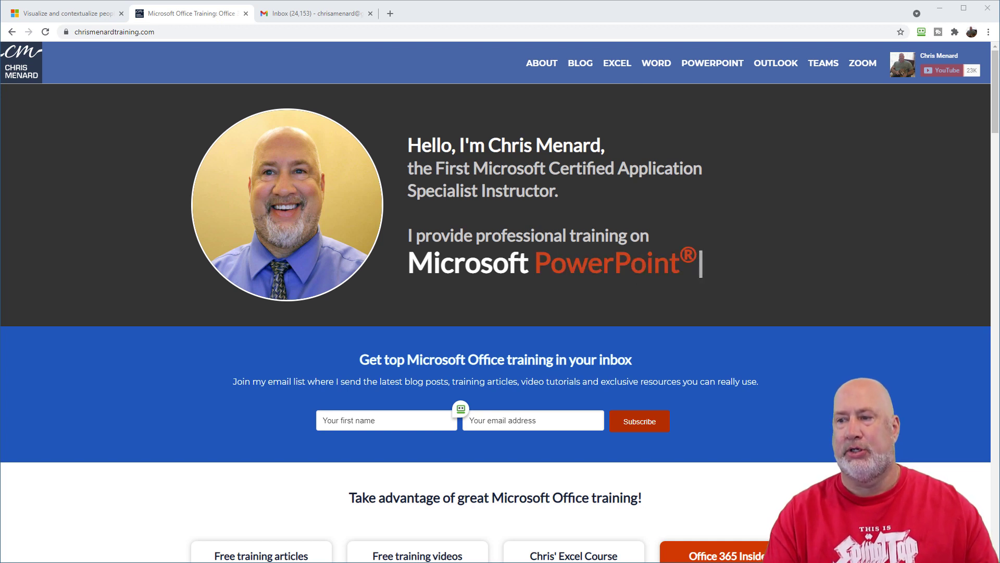
# Open eleven new blank tabs, then cycle through the first, second and third (Gmail) tabs
pyautogui.hotkey('ctrl', 't')
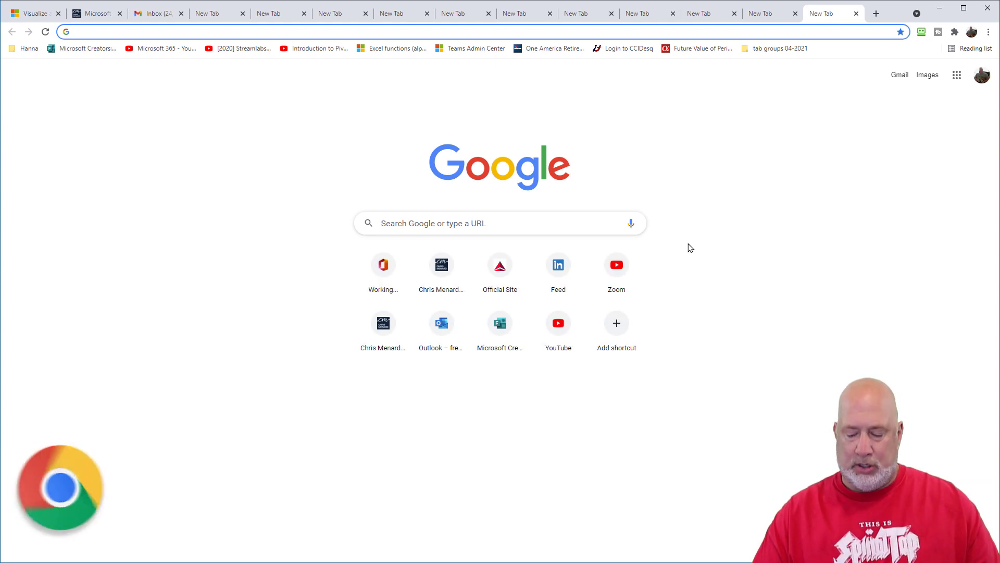
pyautogui.hotkey('ctrl', '1')
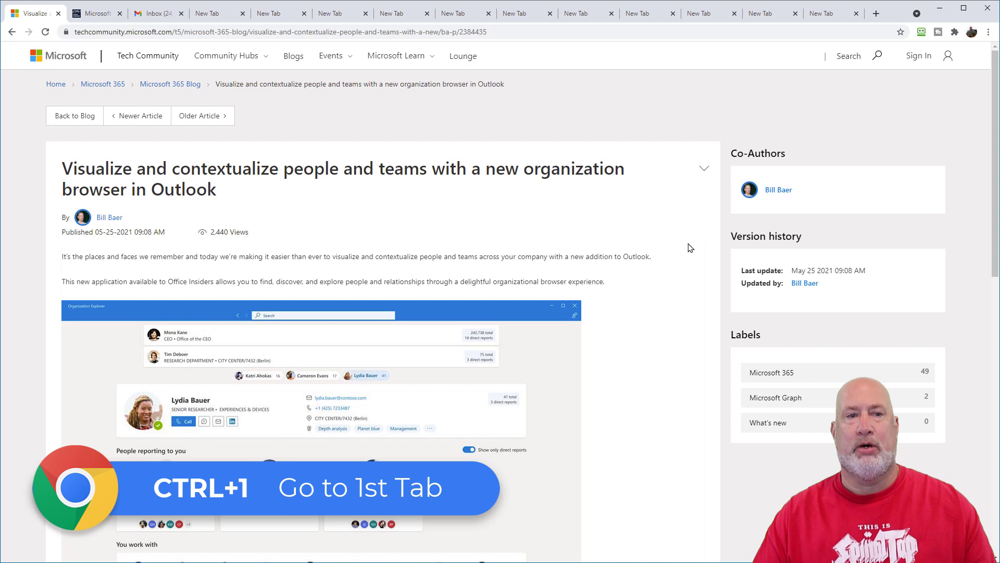
pyautogui.hotkey('ctrl', 'Tab')
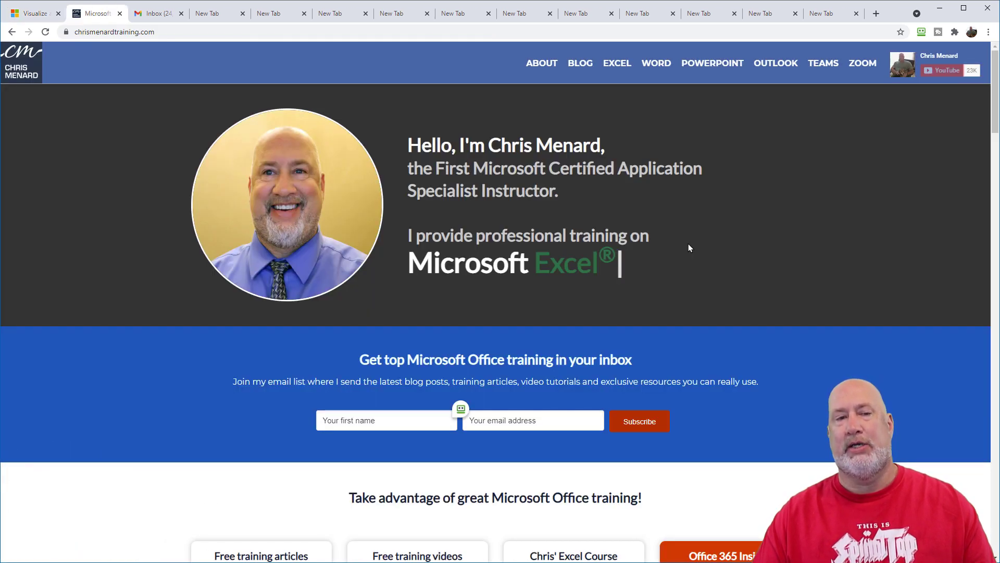
pyautogui.hotkey('ctrl', 'Tab')
pyautogui.hotkey('ctrl', 'Tab')
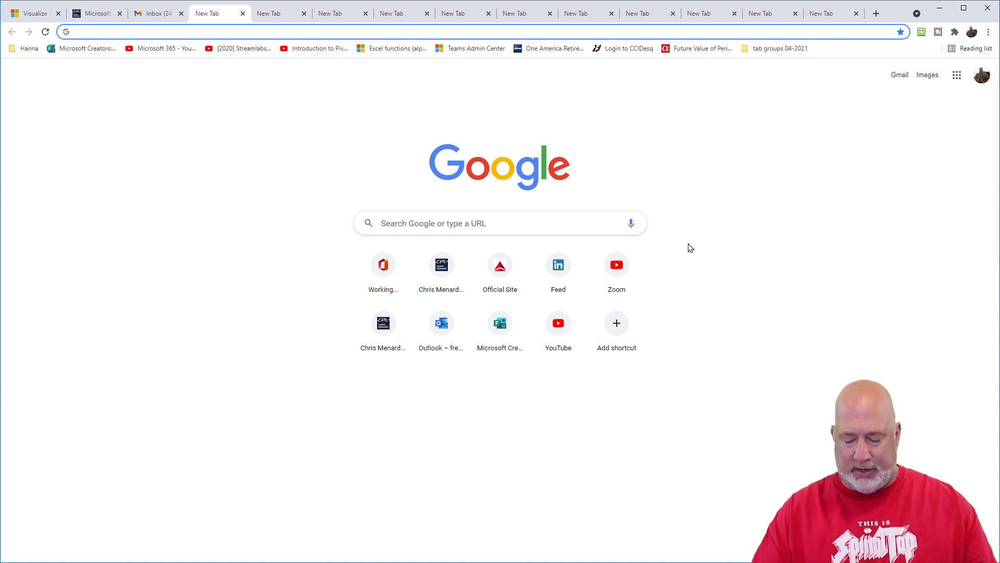
# Jump to the eighth tab, the last tab, then back to the training site in tab 2
pyautogui.hotkey('ctrl', '8')
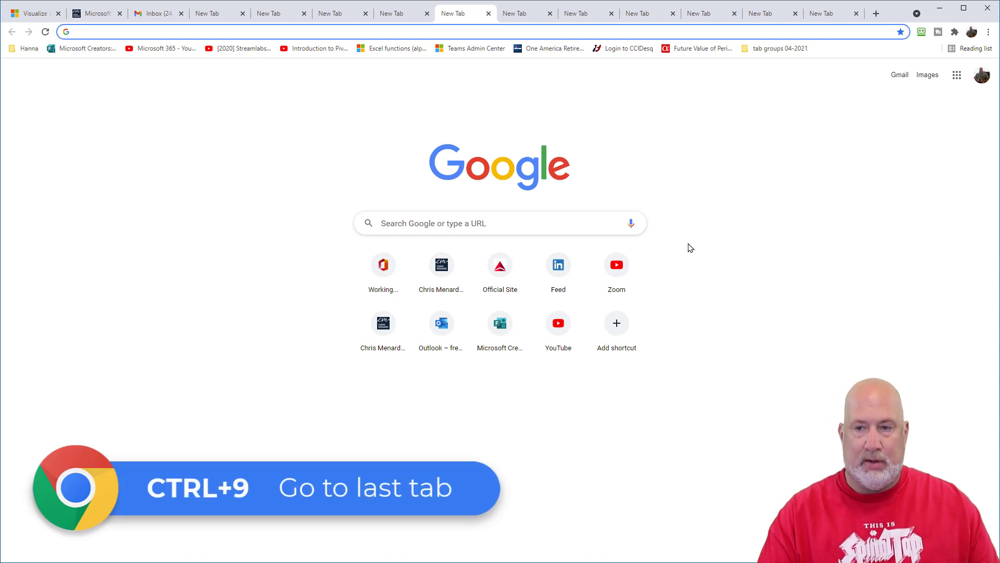
pyautogui.hotkey('ctrl', '9')
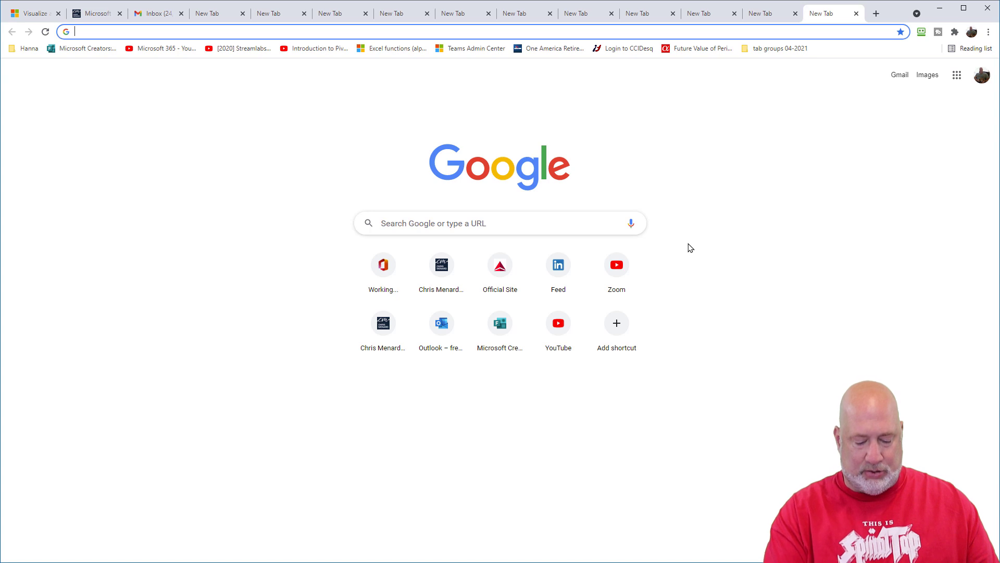
pyautogui.hotkey('ctrl', '2')
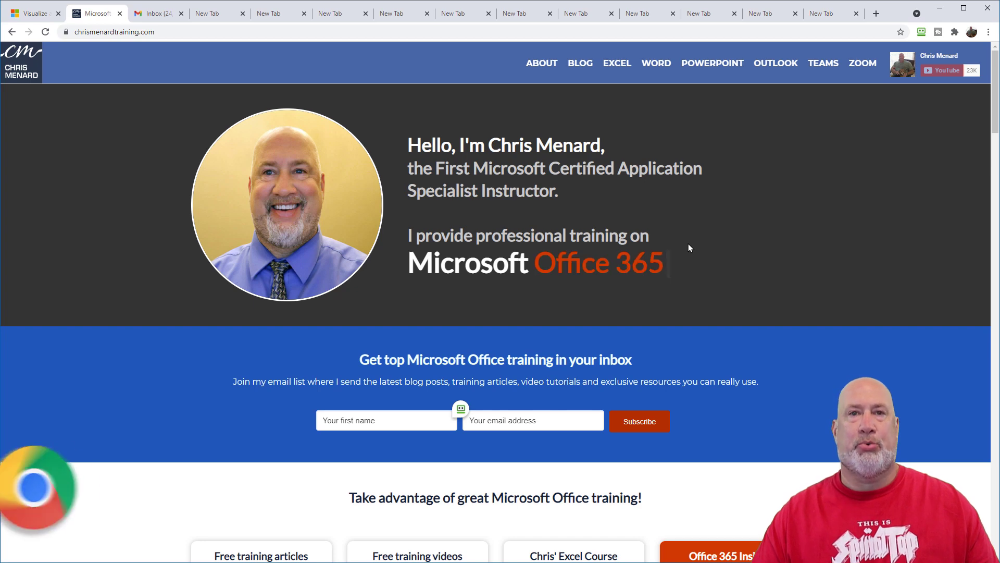
# Page down to the blog posts grid and back to the top, then switch to tab 6
pyautogui.press('space')
pyautogui.press('space')
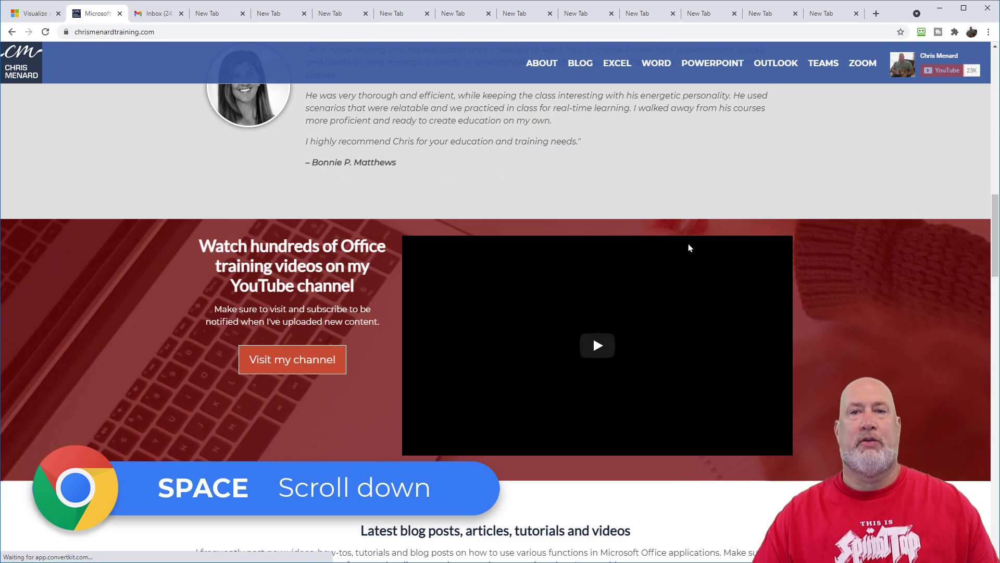
pyautogui.press('space')
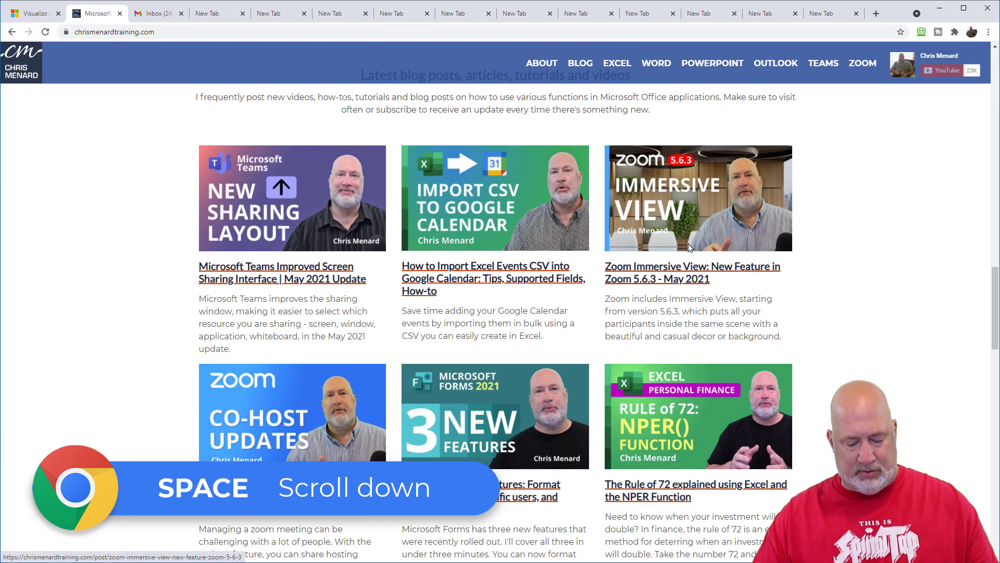
pyautogui.hotkey('shift', 'space')
pyautogui.hotkey('shift', 'space')
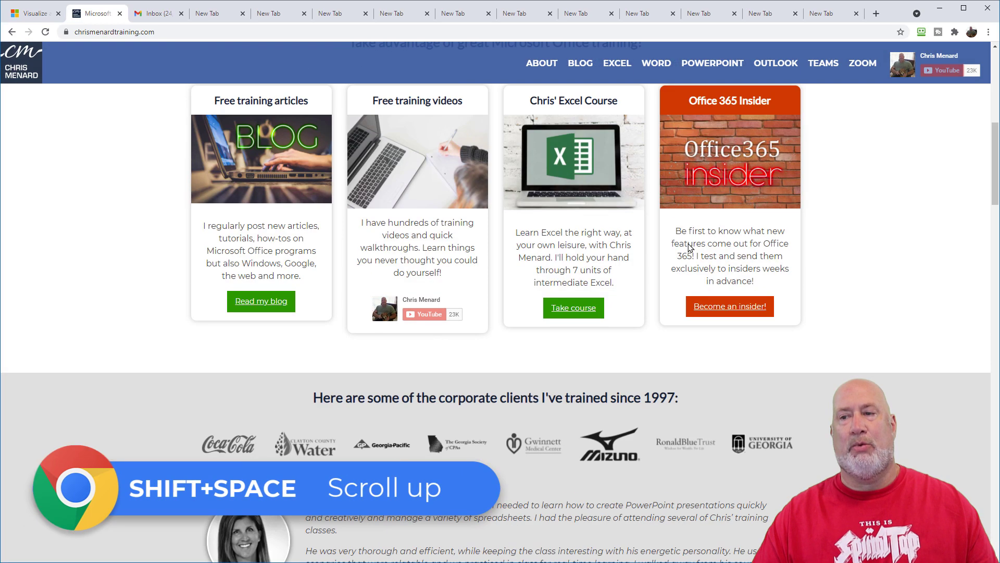
pyautogui.hotkey('shift', 'space')
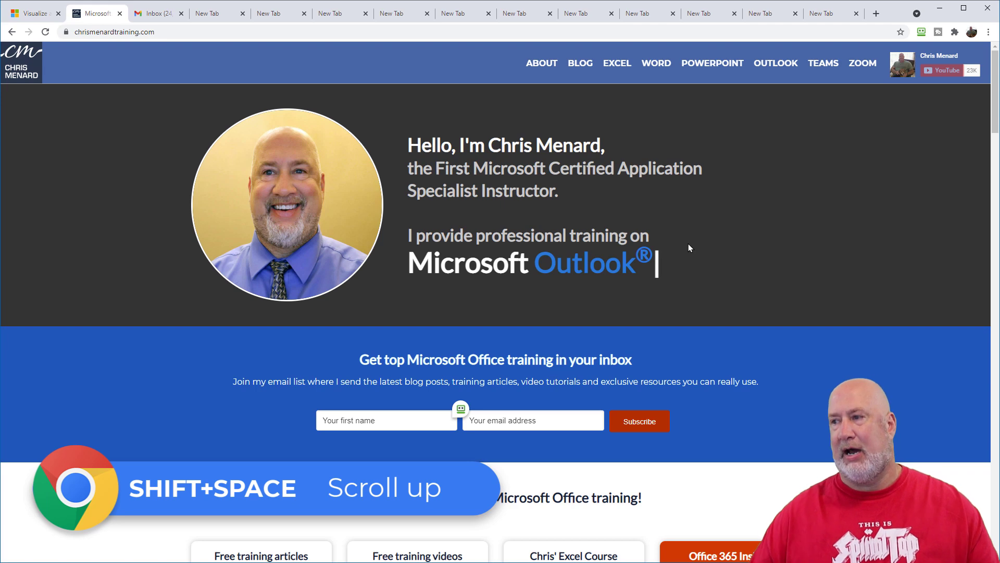
pyautogui.hotkey('ctrl', '6')
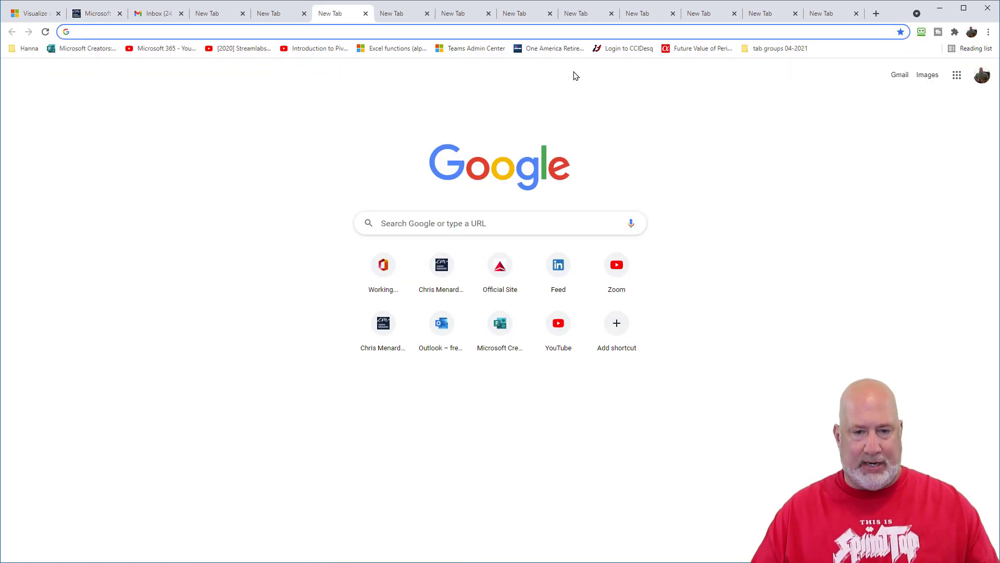
# Load google.com via the address bar in the sixth tab, then open Downloads with Ctrl+J
pyautogui.click(563, 222)
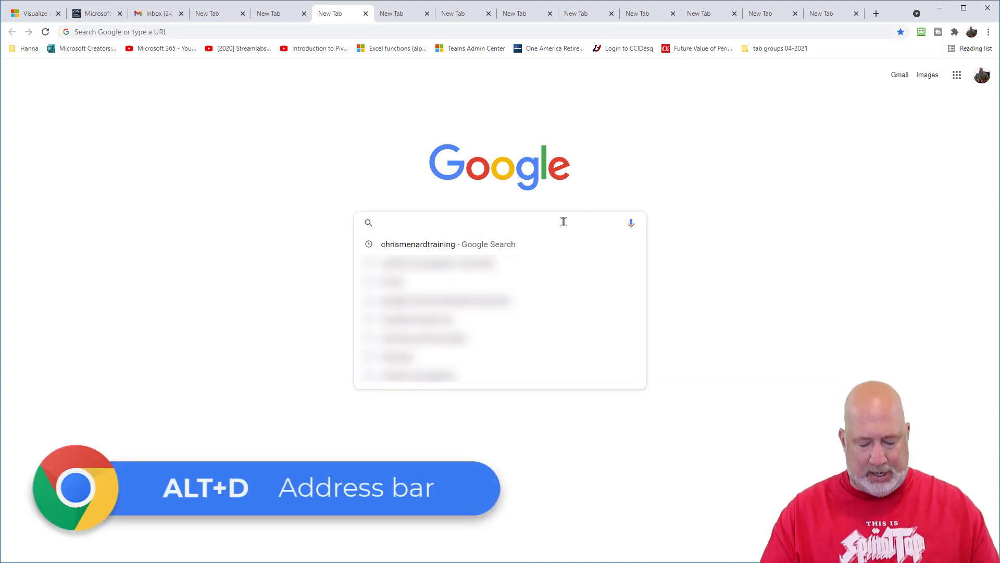
pyautogui.hotkey('alt', 'd')
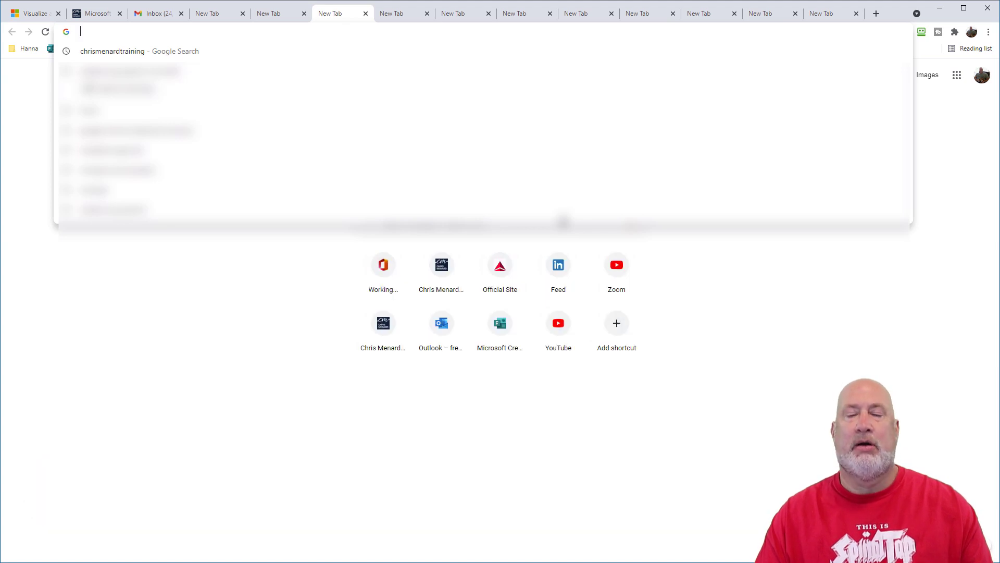
pyautogui.write('google.com')
pyautogui.press('Return')
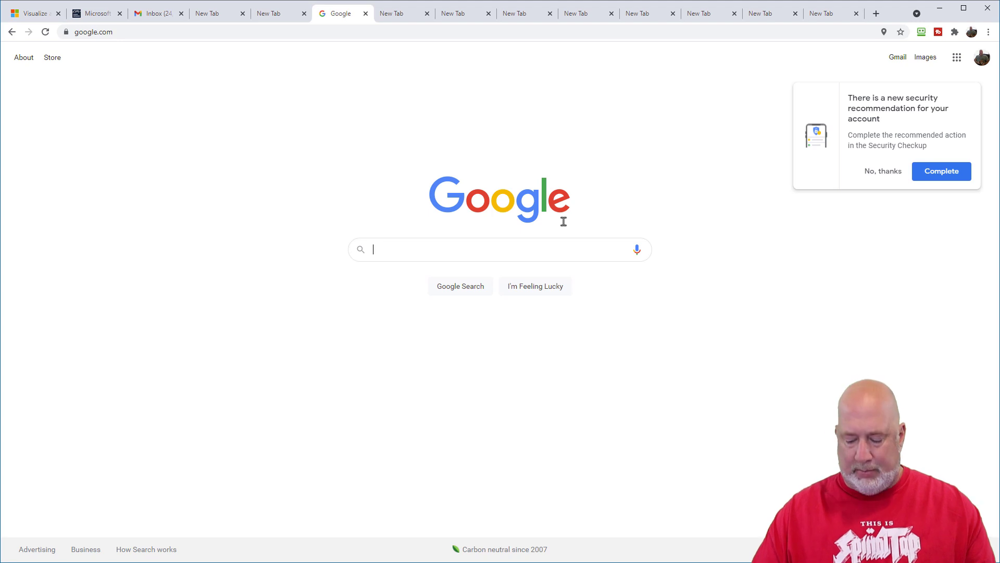
pyautogui.hotkey('ctrl', 'j')
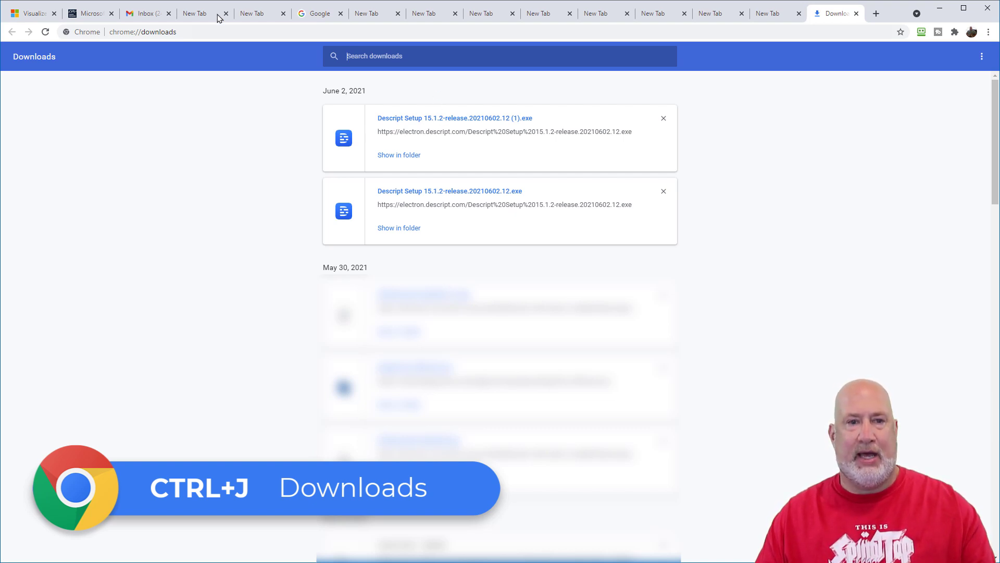
# Return to the chrismenardtraining.com tab and bookmark it with Ctrl+D into 'tab groups 04-2021'
pyautogui.click(92, 16)
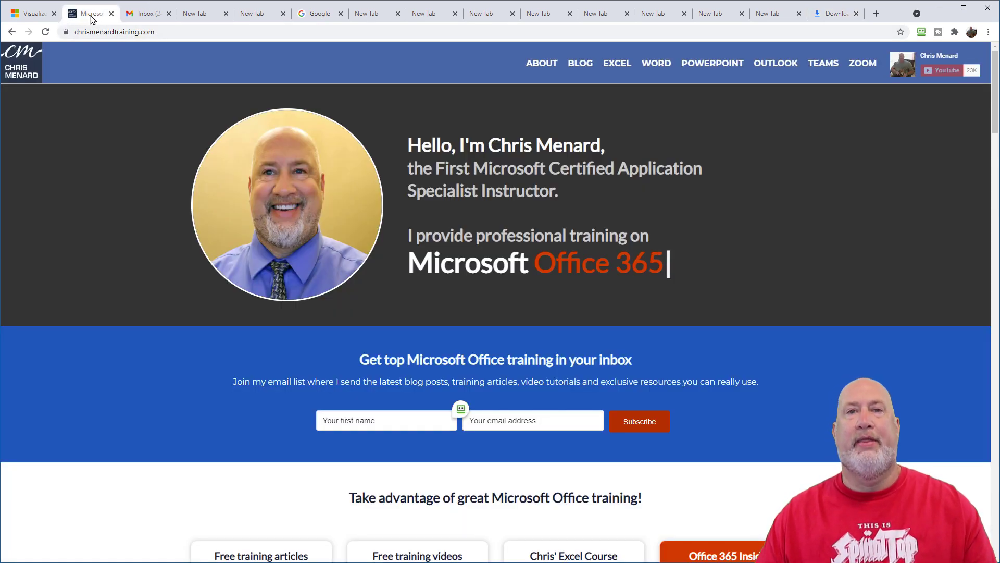
pyautogui.hotkey('ctrl', 'd')
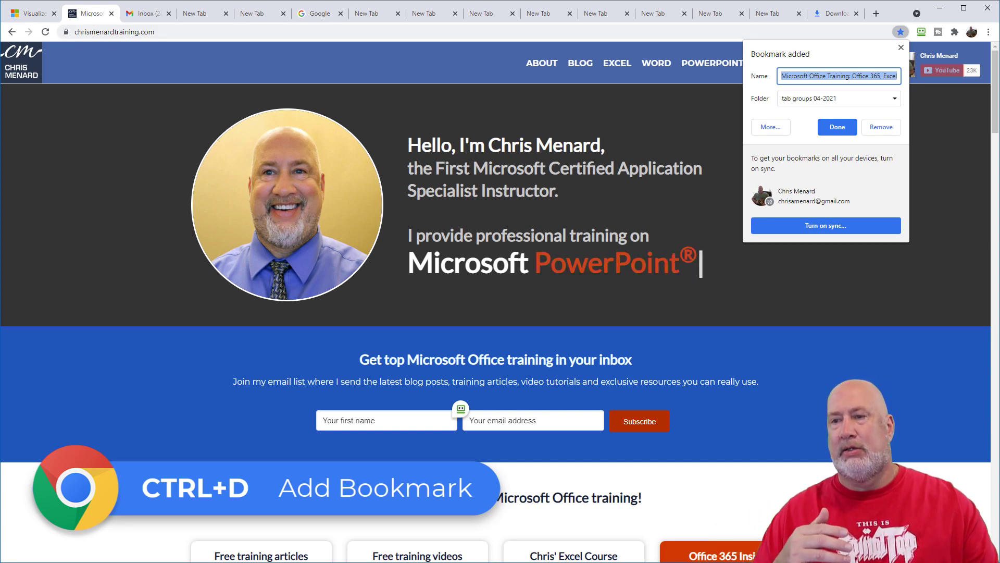
pyautogui.click(900, 50)
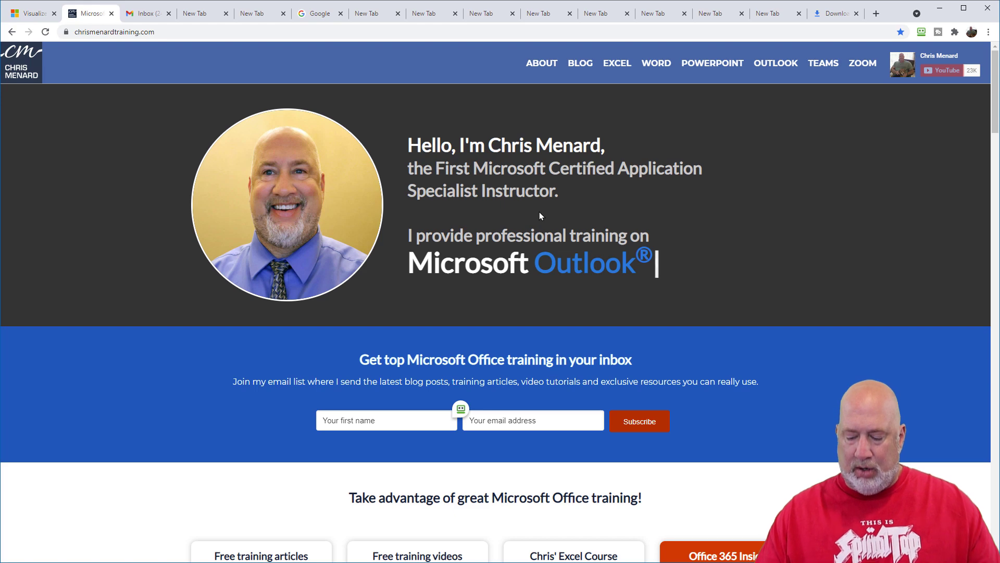
pyautogui.hotkey('ctrl', 'pageup')
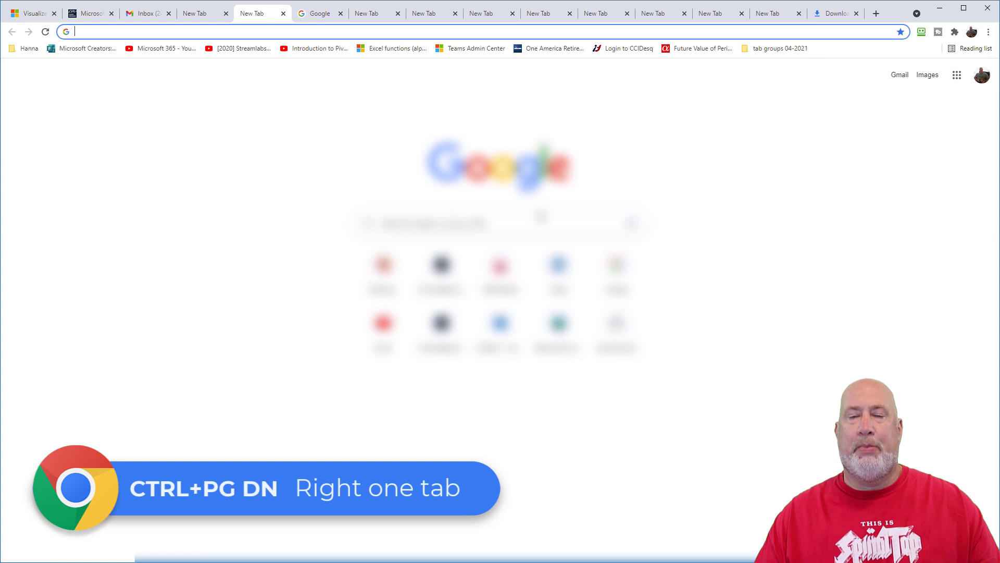
pyautogui.hotkey('ctrl', 'pagedown')
pyautogui.hotkey('ctrl', 'pagedown')
pyautogui.hotkey('ctrl', 'pagedown')
pyautogui.hotkey('ctrl', 'pagedown')
pyautogui.hotkey('ctrl', 'pagedown')
pyautogui.hotkey('ctrl', 'pagedown')
pyautogui.hotkey('ctrl', 'pagedown')
pyautogui.hotkey('ctrl', 'pagedown')
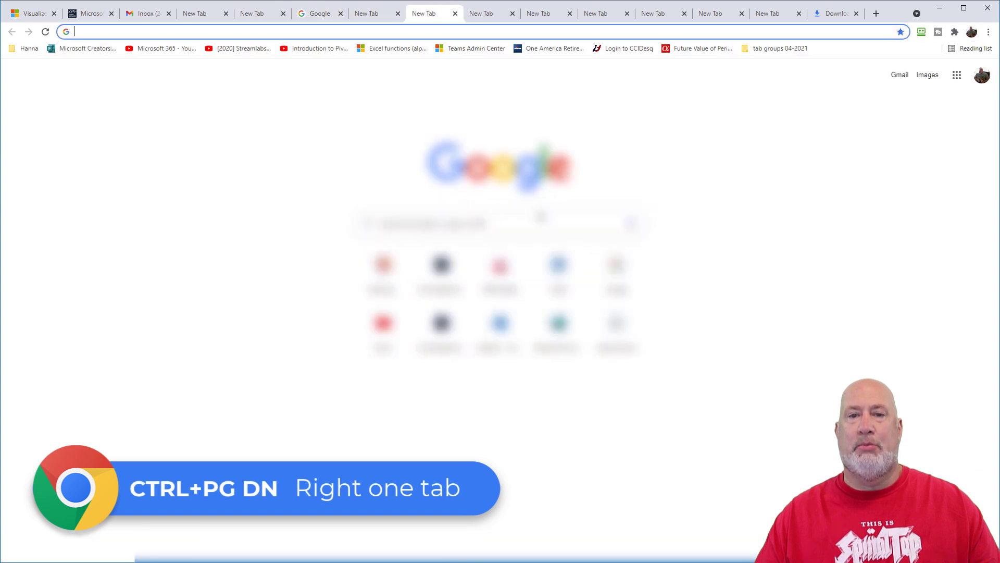
pyautogui.hotkey('ctrl', 'pageup')
pyautogui.hotkey('ctrl', 'pageup')
pyautogui.hotkey('ctrl', 'pageup')
pyautogui.hotkey('ctrl', 'pageup')
pyautogui.hotkey('ctrl', 'pageup')
pyautogui.hotkey('ctrl', 'pageup')
pyautogui.hotkey('ctrl', 'pageup')
pyautogui.hotkey('ctrl', 'pageup')
pyautogui.hotkey('ctrl', 'pageup')
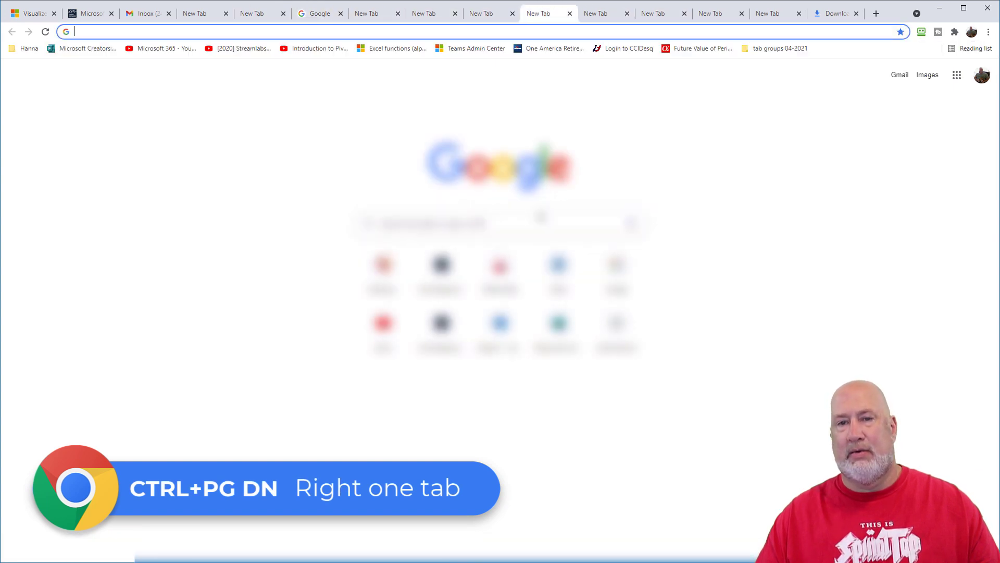
pyautogui.hotkey('ctrl', 'pageup')
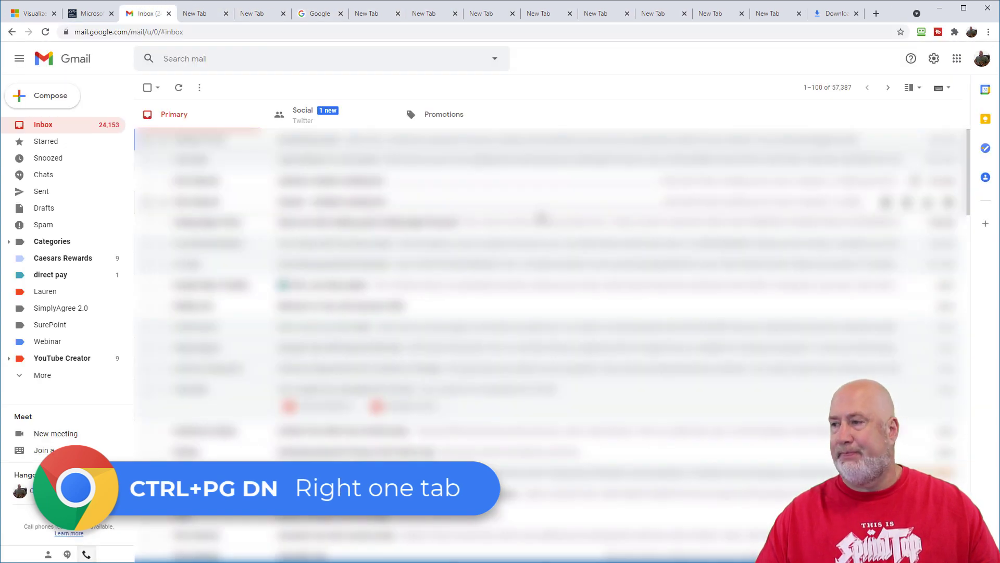
pyautogui.hotkey('ctrl', 'pageup')
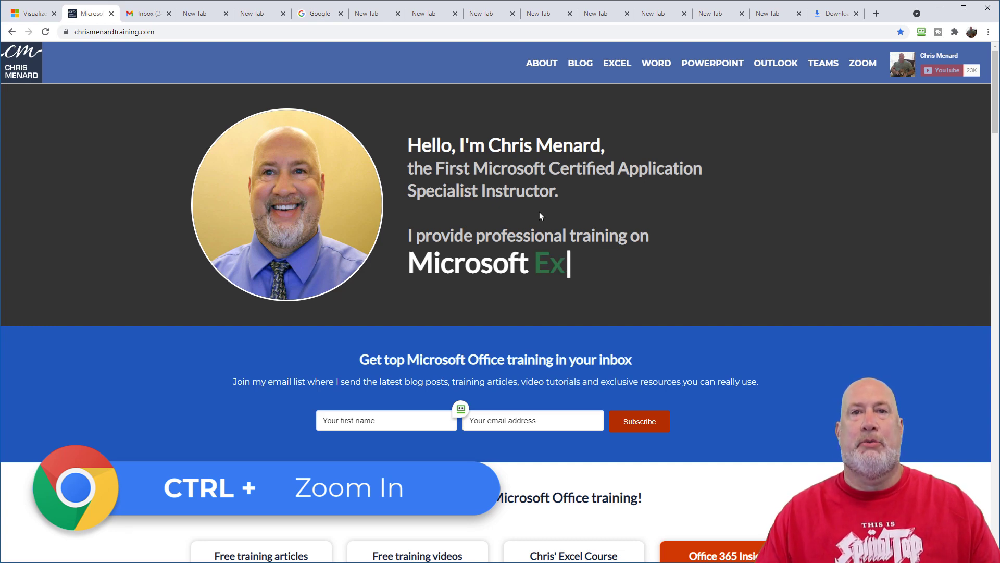
pyautogui.hotkey('ctrl', '+')
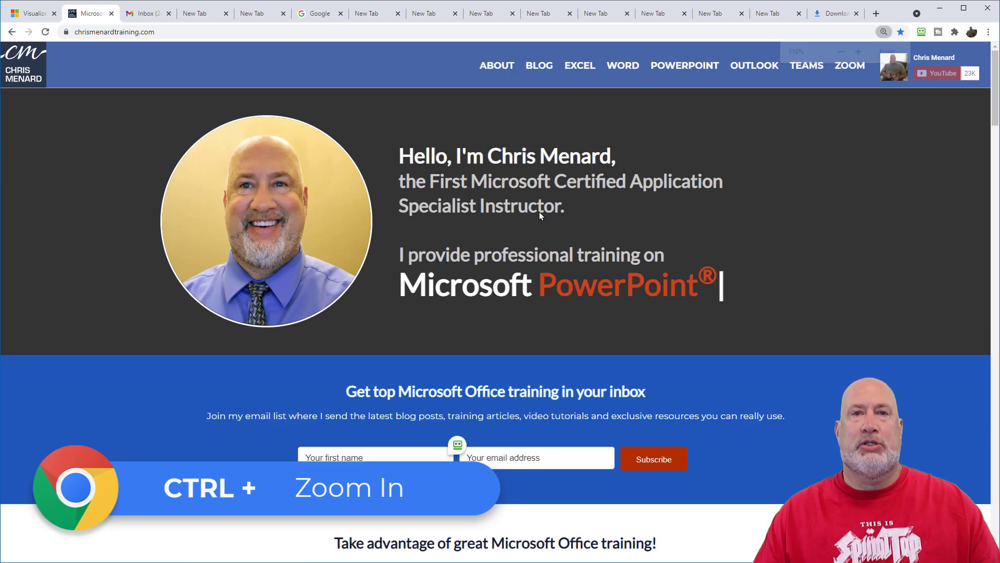
pyautogui.hotkey('ctrl', '+')
pyautogui.hotkey('ctrl', '+')
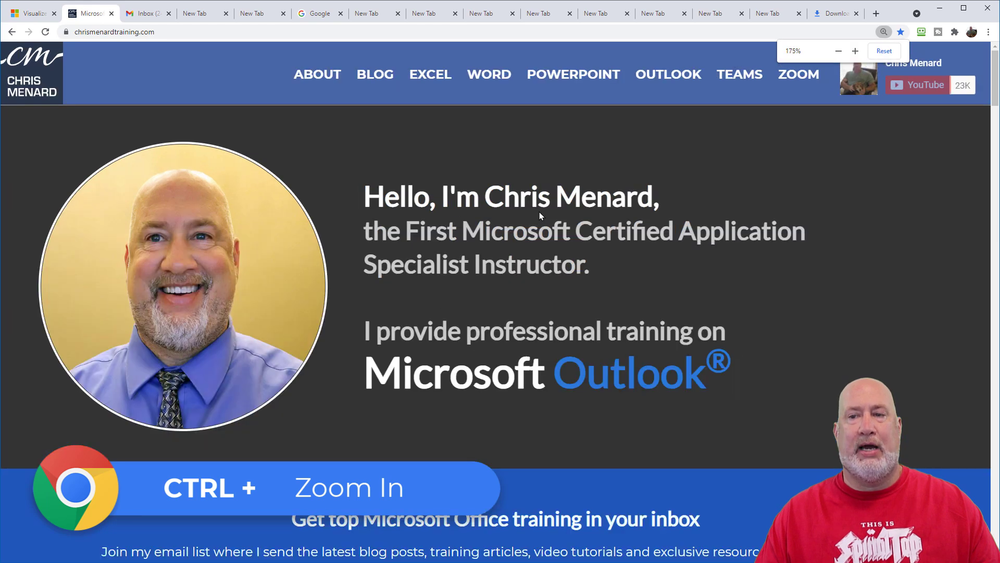
pyautogui.hotkey('ctrl', '+')
pyautogui.hotkey('ctrl', '+')
pyautogui.hotkey('ctrl', '+')
pyautogui.hotkey('ctrl', '+')
pyautogui.hotkey('ctrl', '+')
pyautogui.hotkey('ctrl', '+')
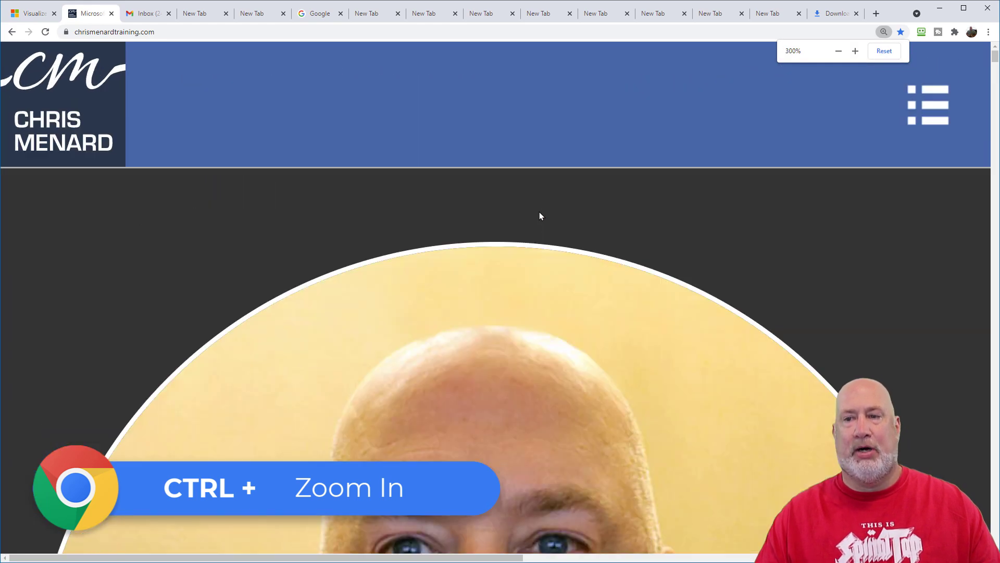
pyautogui.hotkey('ctrl', '-')
pyautogui.hotkey('ctrl', '-')
pyautogui.hotkey('ctrl', '-')
pyautogui.hotkey('ctrl', '-')
pyautogui.hotkey('ctrl', '-')
pyautogui.hotkey('ctrl', '-')
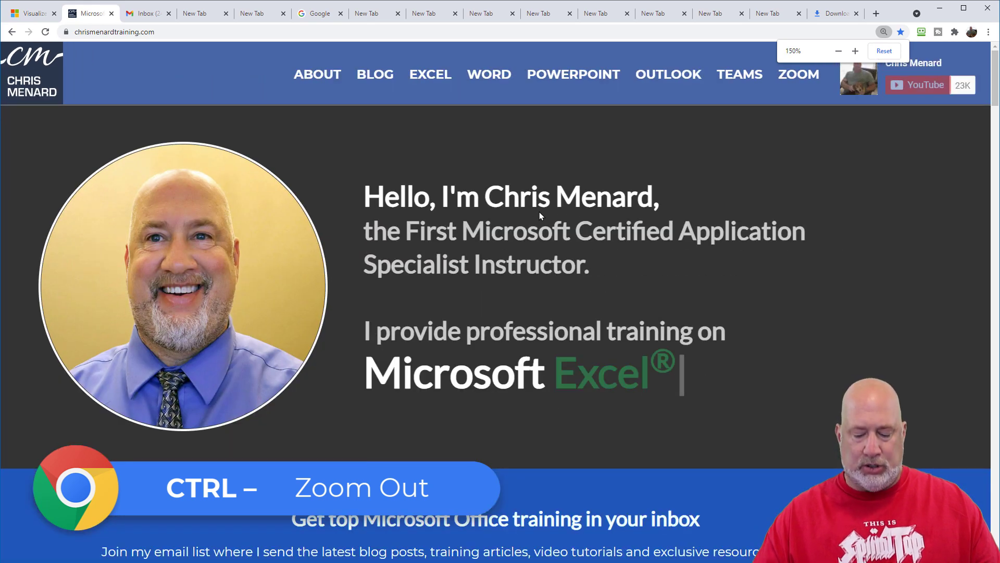
pyautogui.hotkey('ctrl', '0')
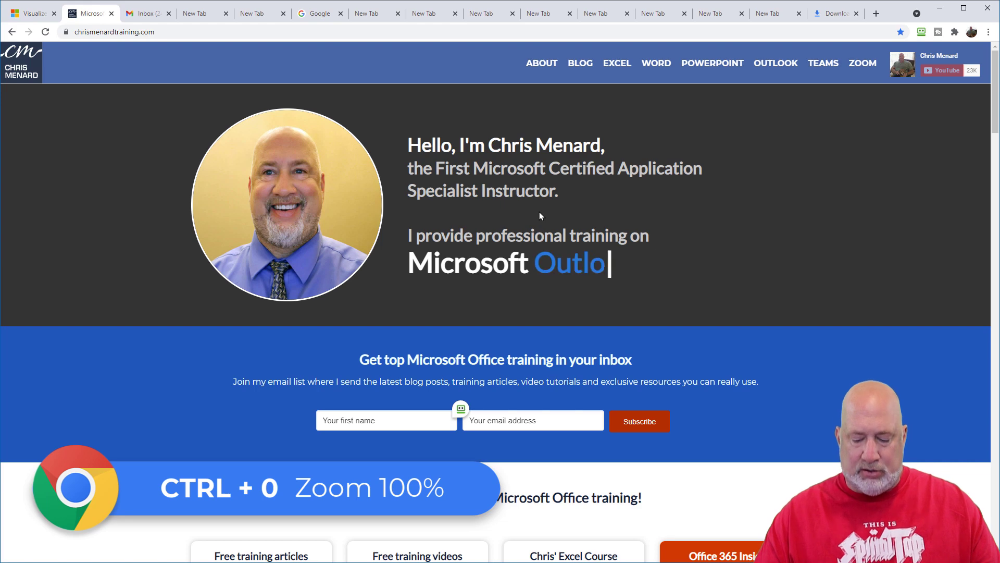
pyautogui.hotkey('ctrl', '-')
pyautogui.hotkey('ctrl', '-')
pyautogui.hotkey('ctrl', '-')
pyautogui.hotkey('ctrl', '-')
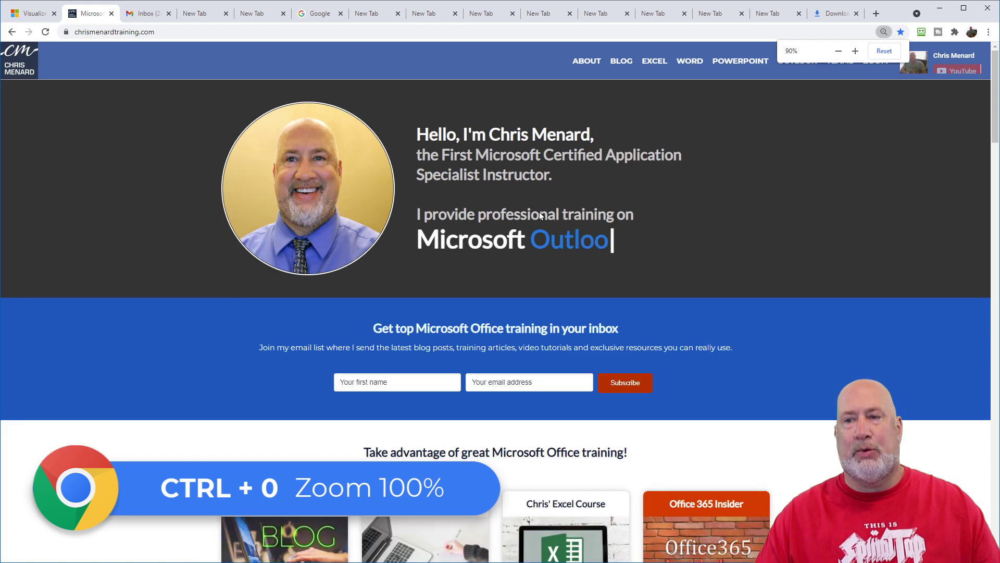
pyautogui.hotkey('ctrl', '-')
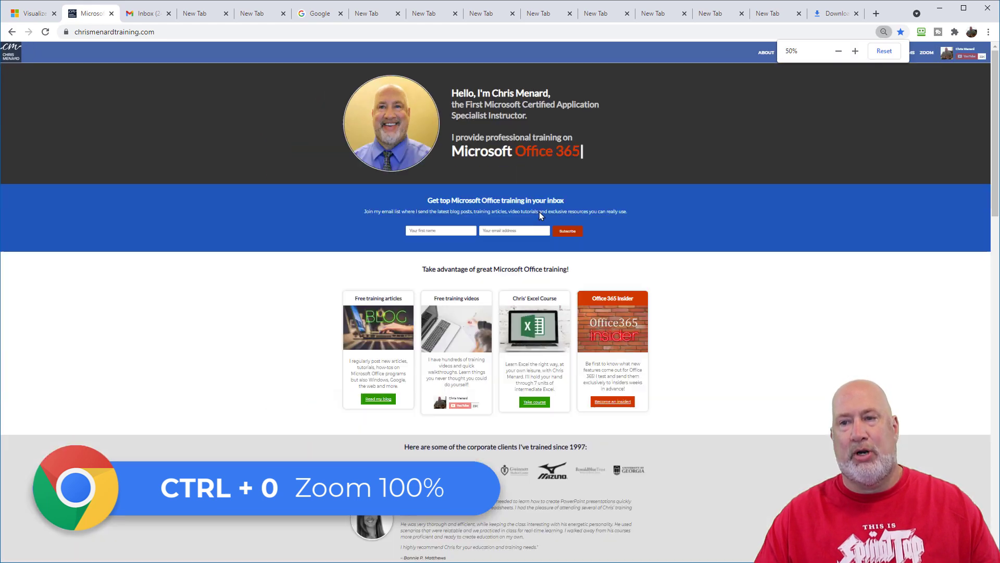
pyautogui.hotkey('ctrl', '-')
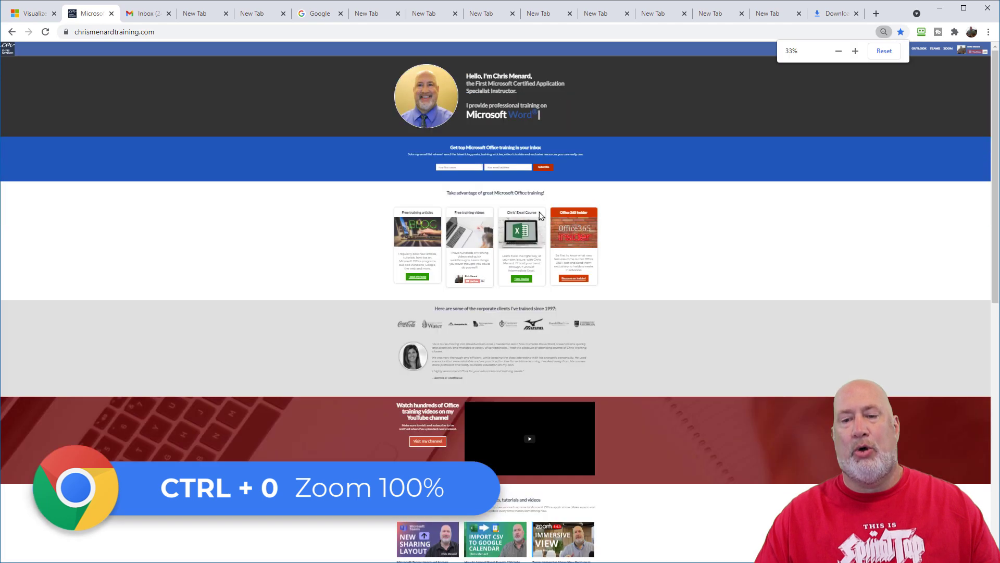
pyautogui.hotkey('ctrl', '+')
pyautogui.hotkey('ctrl', '+')
pyautogui.hotkey('ctrl', '+')
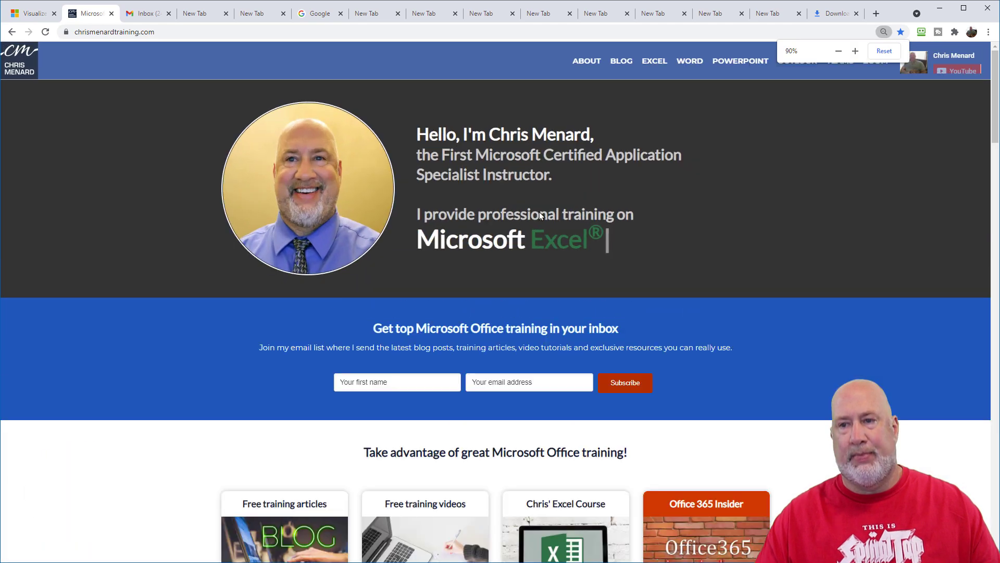
pyautogui.hotkey('ctrl', '+')
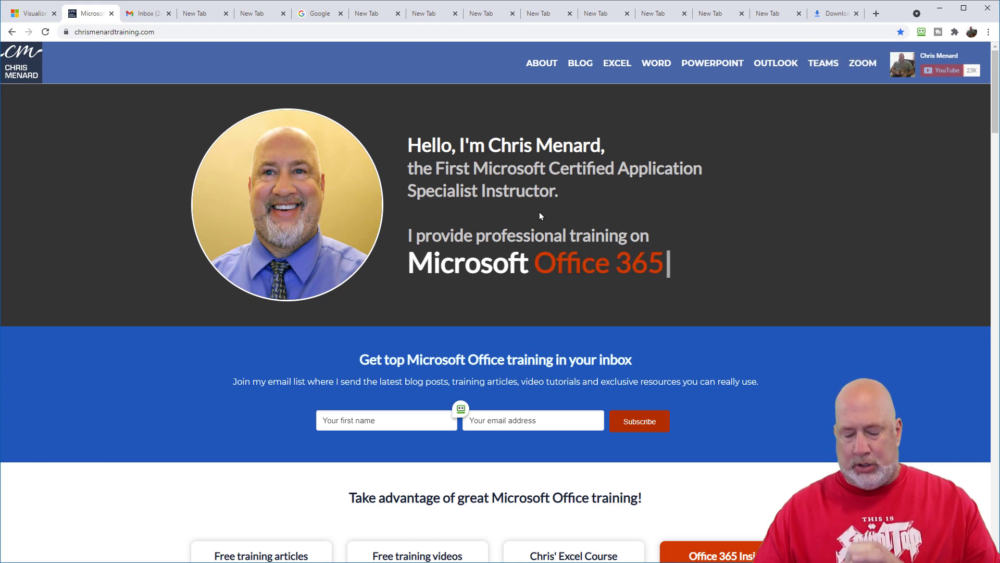
# Show the History page with Ctrl+H and refresh it with F5
pyautogui.hotkey('ctrl', 'h')
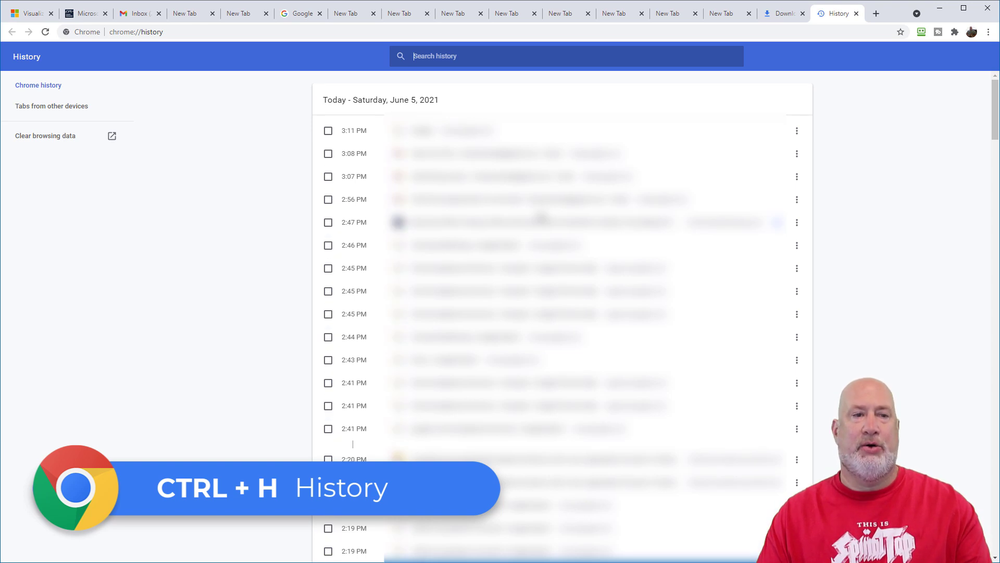
pyautogui.press('F5')
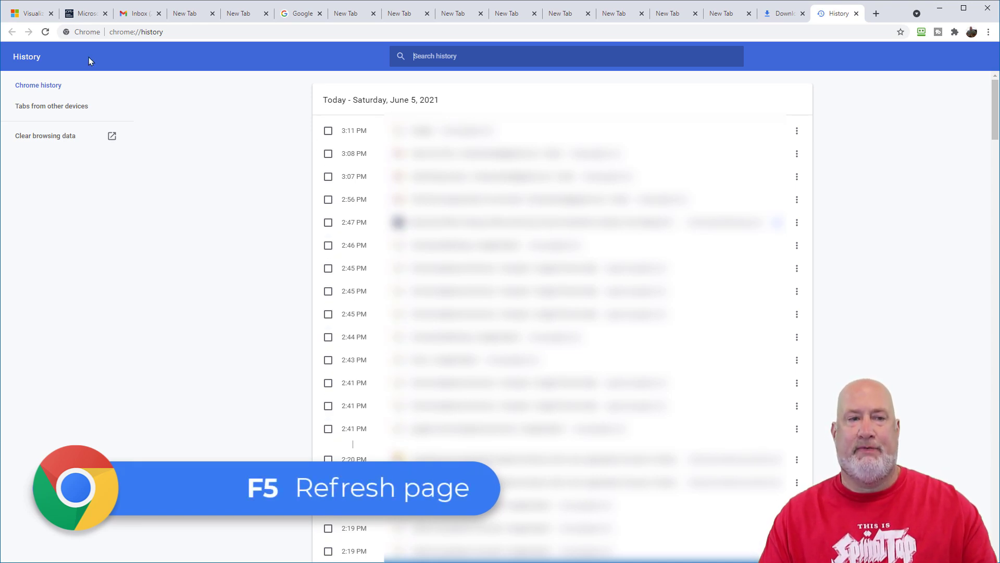